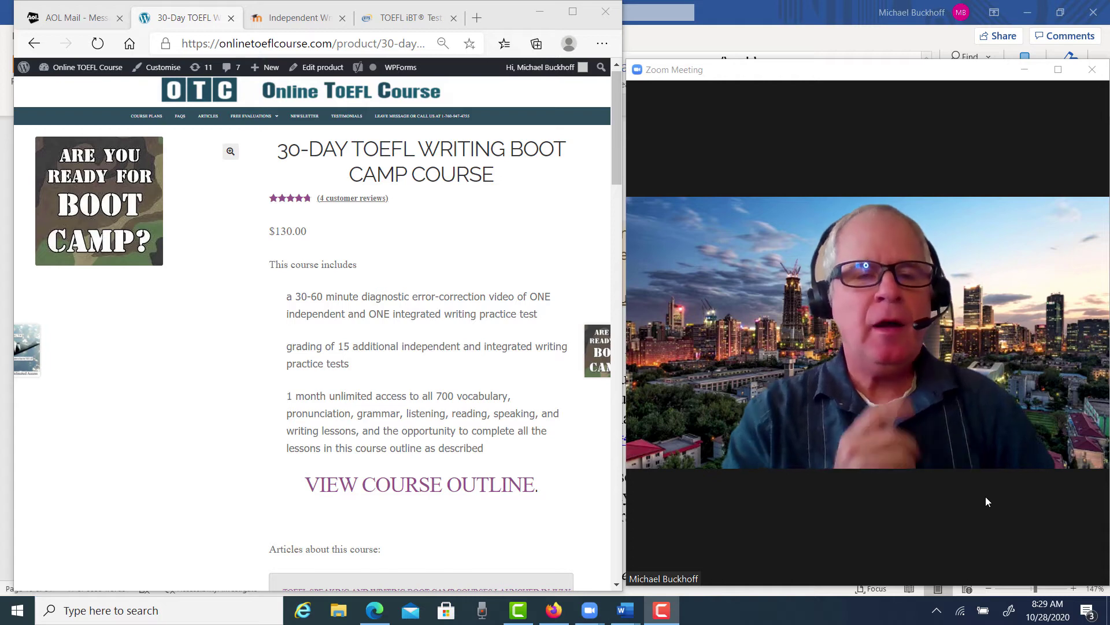
Step: Switch Edge to the TOEFL iBT Test tab showing the ETS Independent Writing Rubrics PDF
{"action": "mouse_move", "coordinate": [937, 461]}
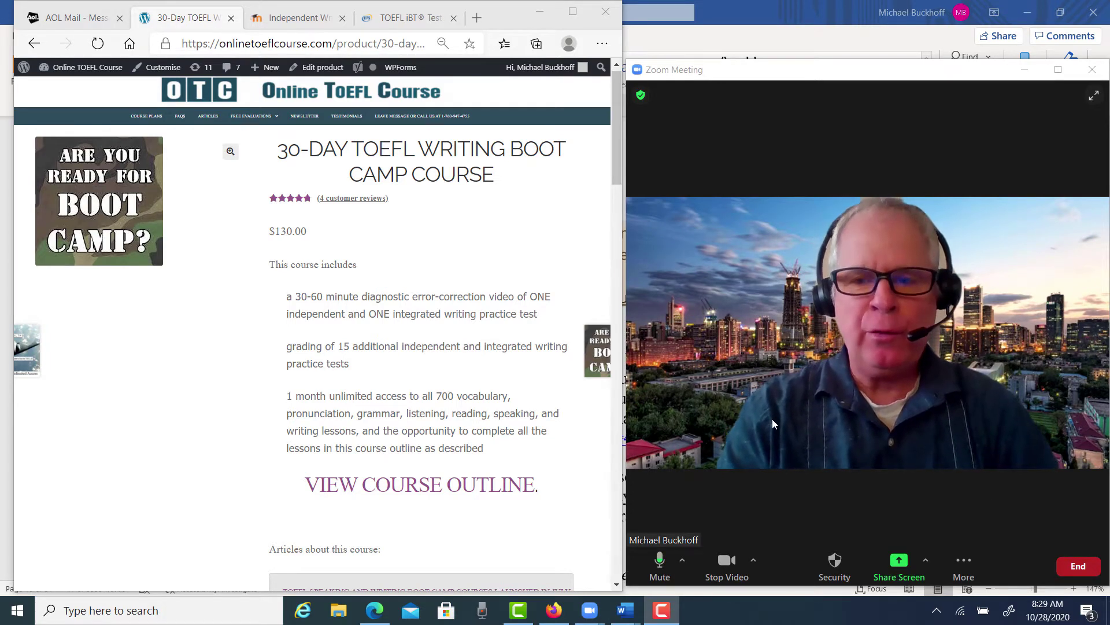
{"action": "left_click", "coordinate": [661, 610]}
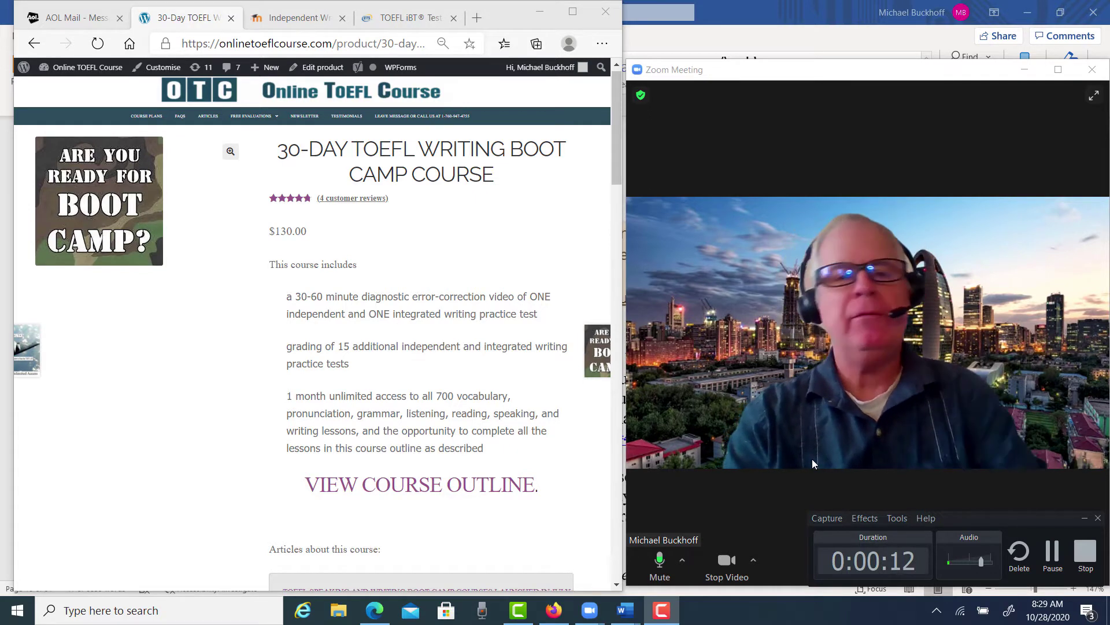
{"action": "mouse_move", "coordinate": [598, 363]}
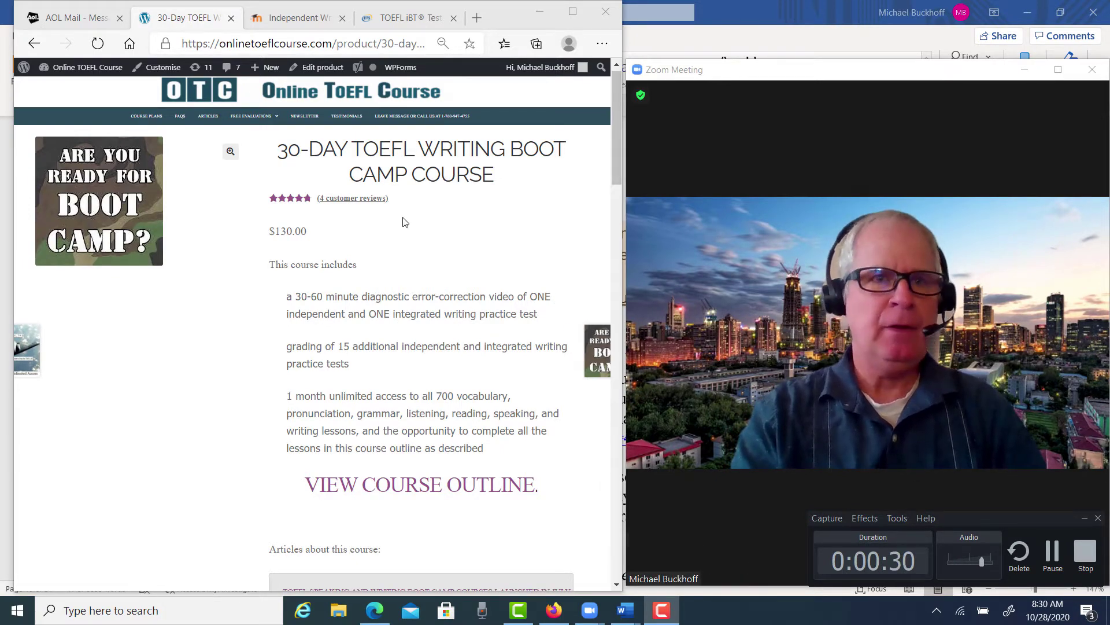
{"action": "left_click", "coordinate": [385, 18]}
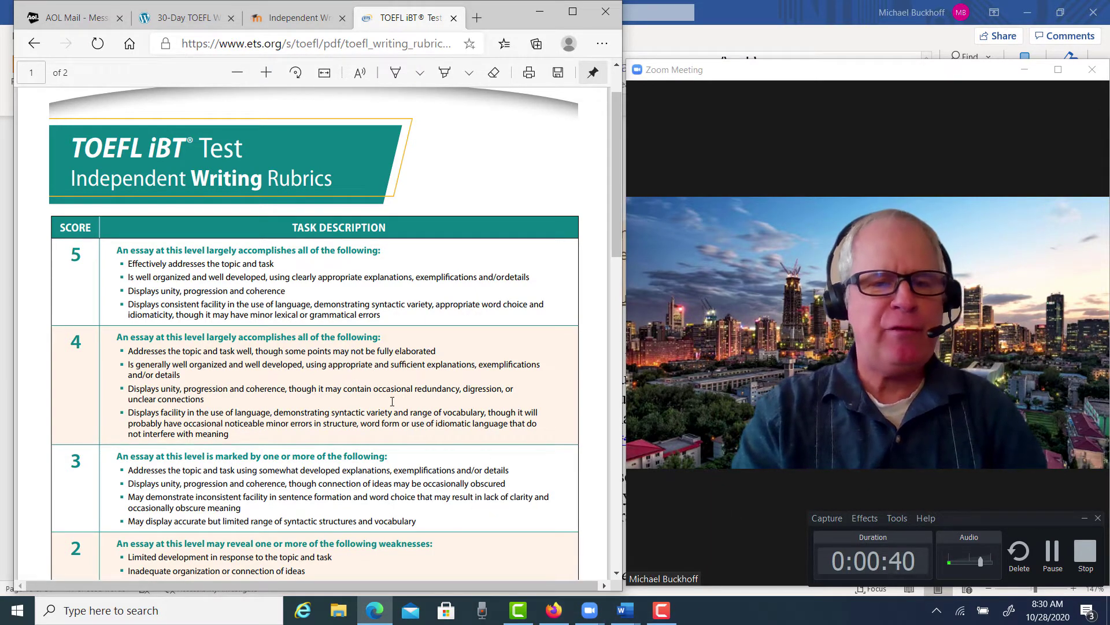
Step: Bring the Document1 essay in Word to the front from the taskbar
{"action": "left_click", "coordinate": [623, 612]}
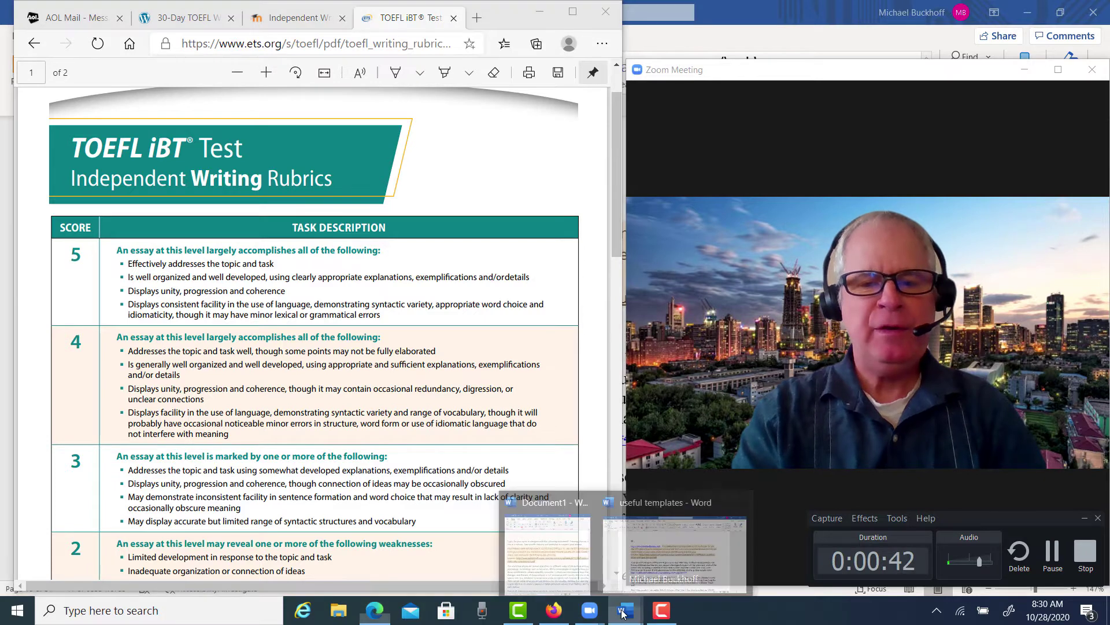
{"action": "left_click", "coordinate": [526, 585]}
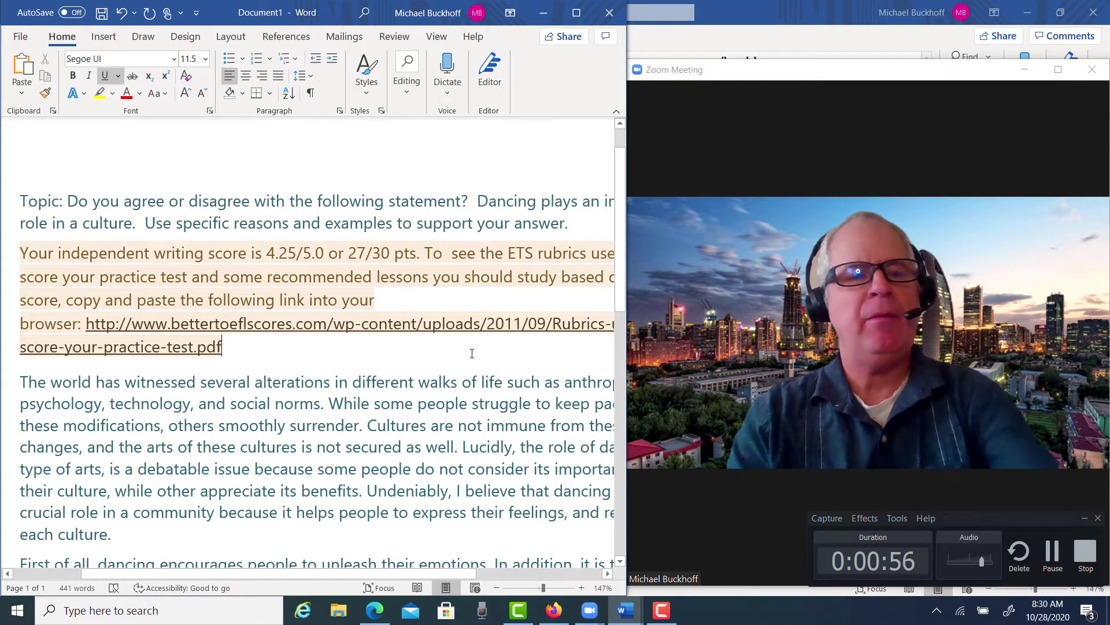
Step: Change "arts" to "art" in the introduction's "a type of art" phrase
{"action": "scroll", "coordinate": [473, 347], "scroll_direction": "down", "scroll_amount": 3, "text": "ctrl"}
{"action": "scroll", "coordinate": [472, 352], "scroll_direction": "up", "scroll_amount": 1, "text": "ctrl"}
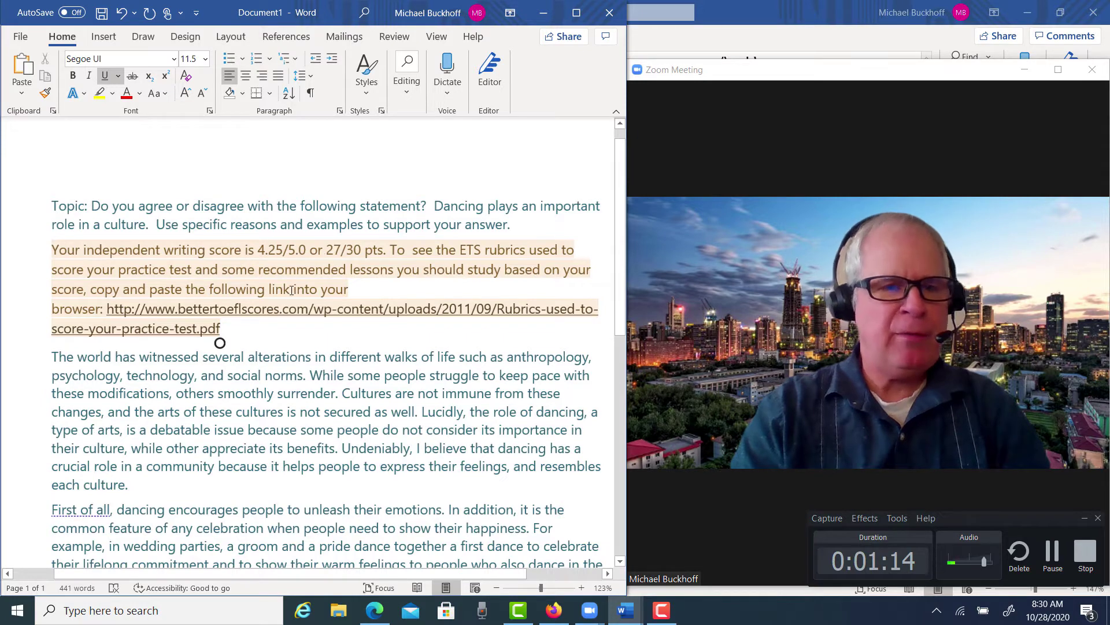
{"action": "left_click", "coordinate": [97, 373]}
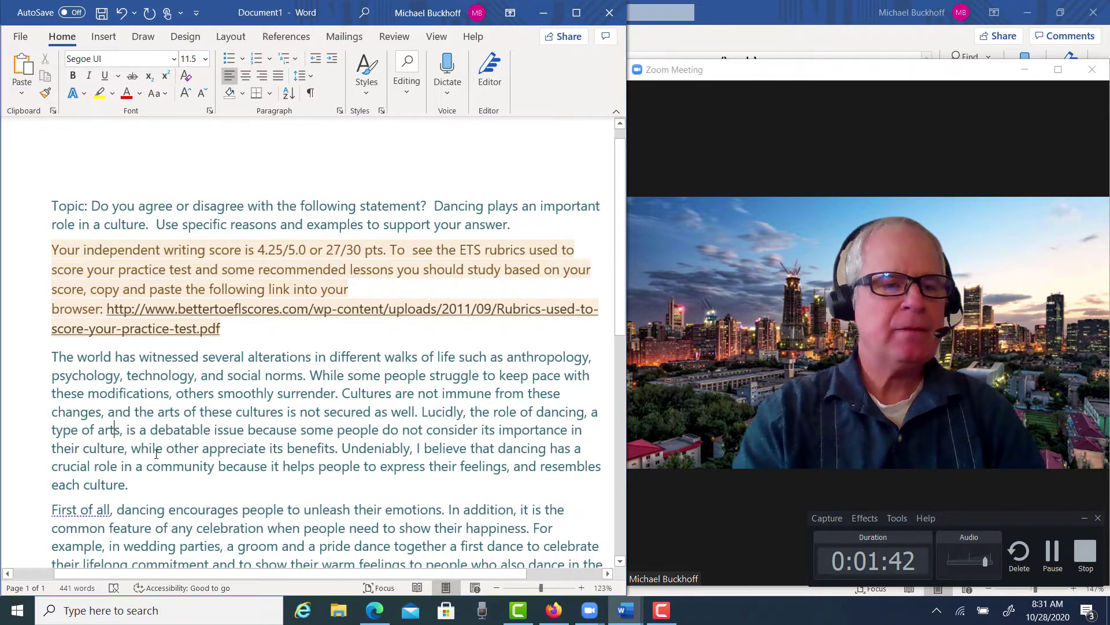
{"action": "key", "text": "Delete"}
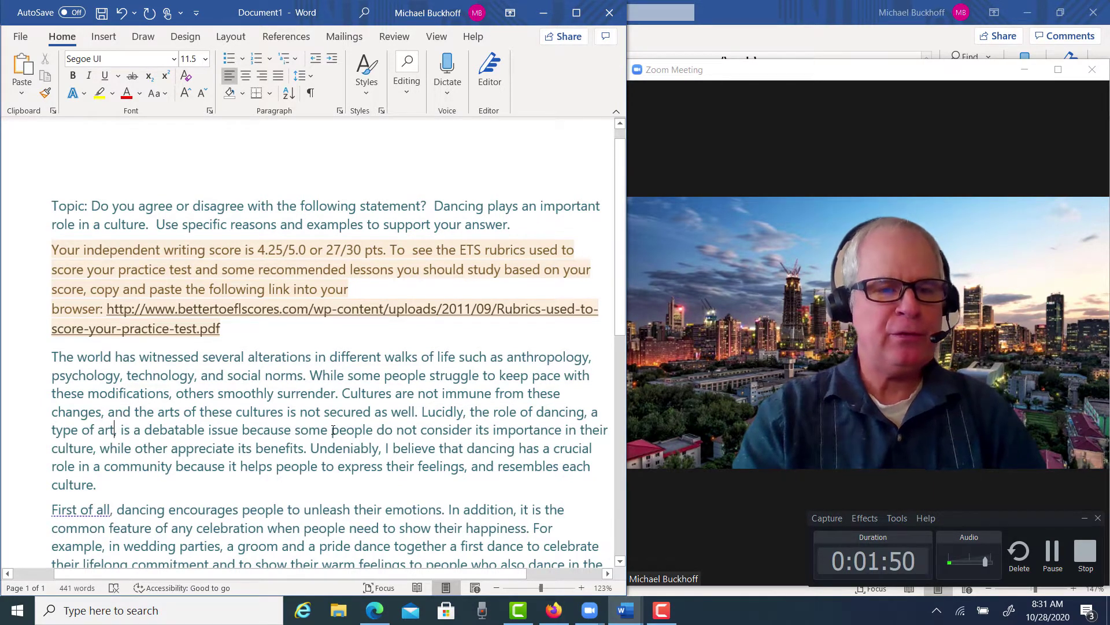
Step: Remove the comma after "feelings" in the introduction
{"action": "scroll", "coordinate": [370, 442], "scroll_direction": "left", "scroll_amount": 1}
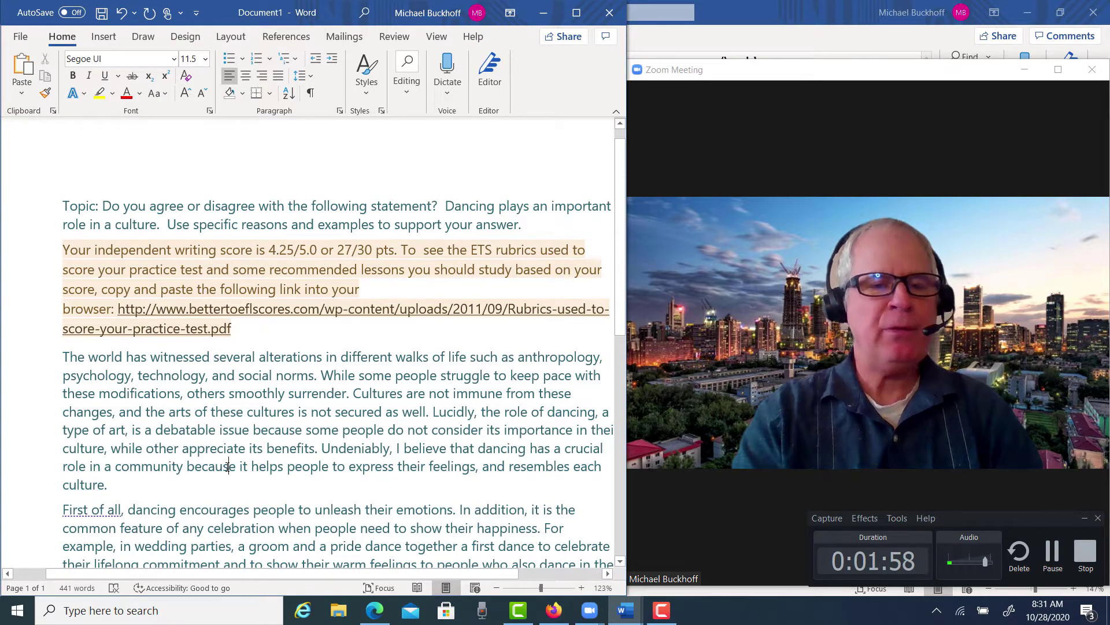
{"action": "left_click", "coordinate": [477, 467]}
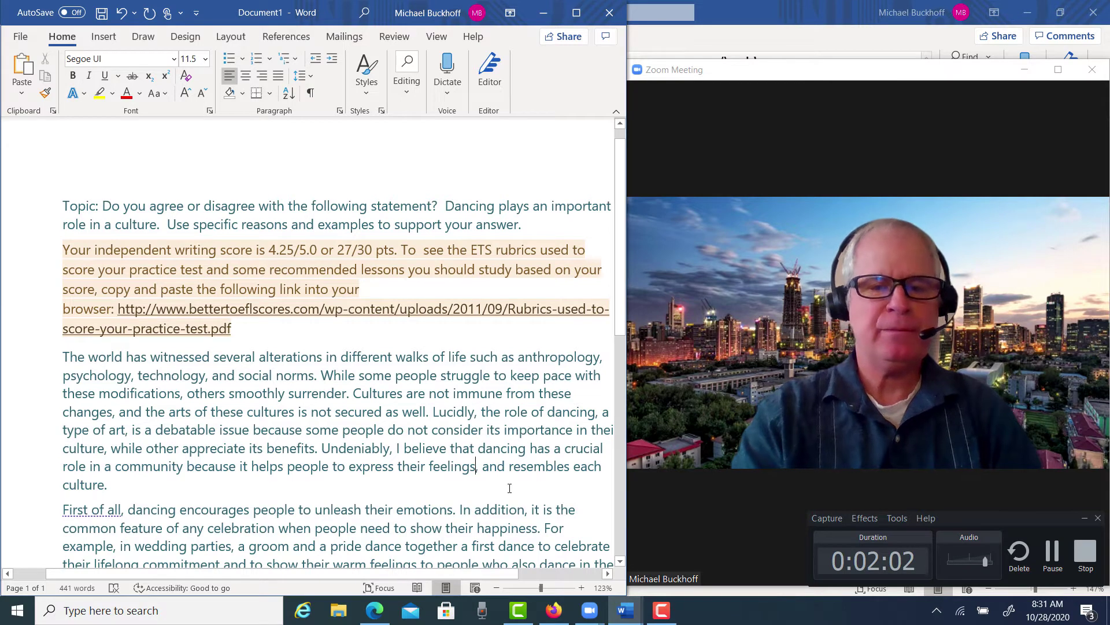
{"action": "key", "text": "BackSpace"}
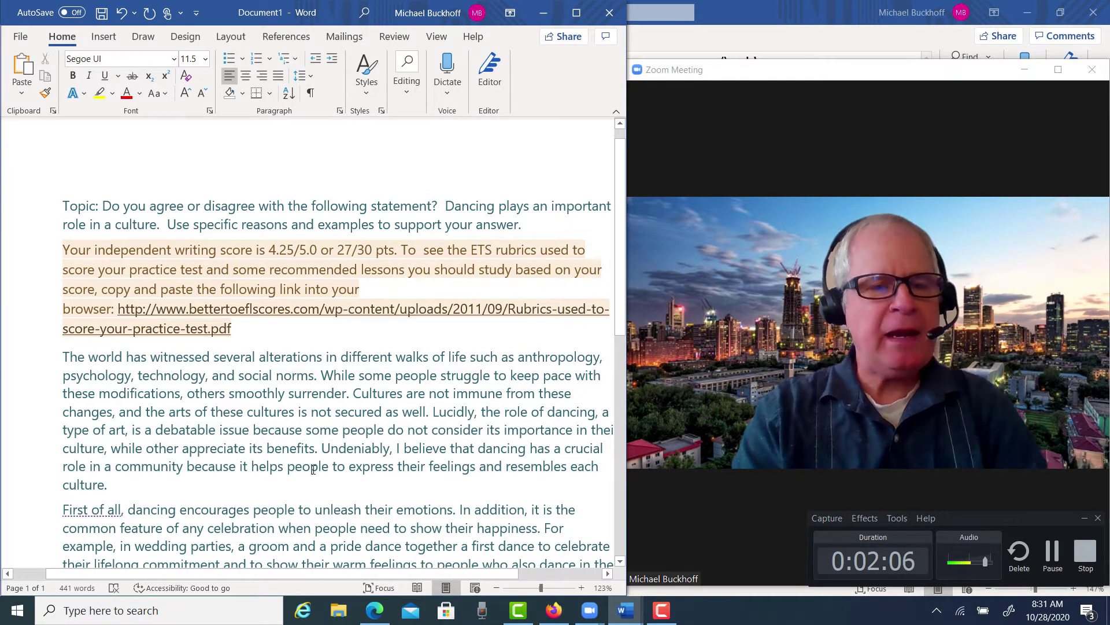
{"action": "key", "text": "Down"}
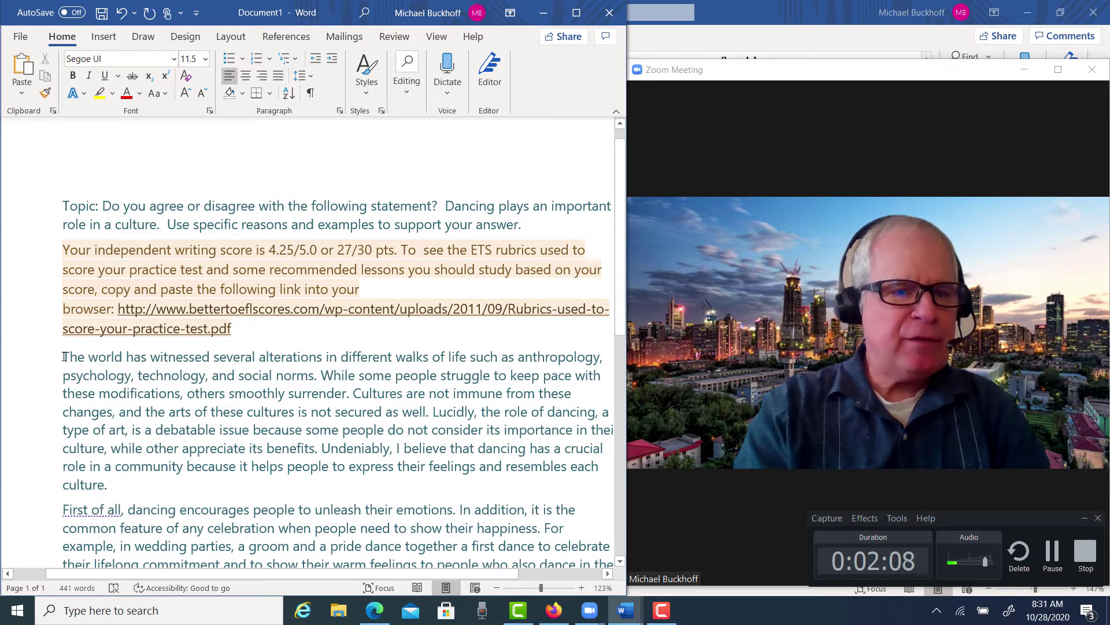
Step: Select the introduction's opening sentences and switch away from the Word document
{"action": "left_click_drag", "start_coordinate": [64, 356], "coordinate": [122, 391]}
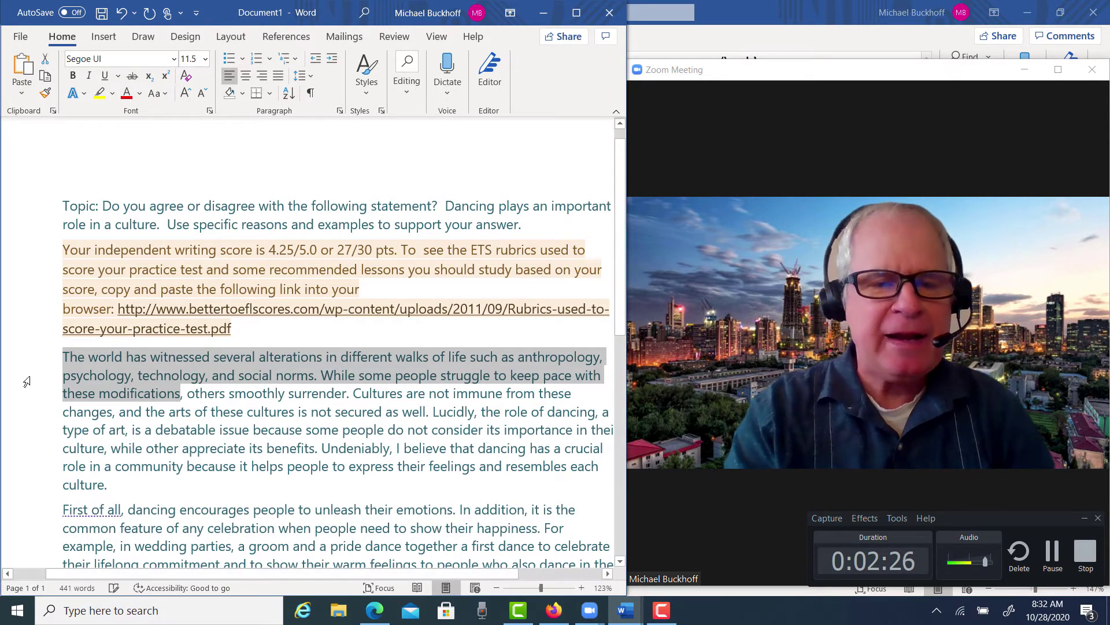
{"action": "left_click", "coordinate": [309, 607]}
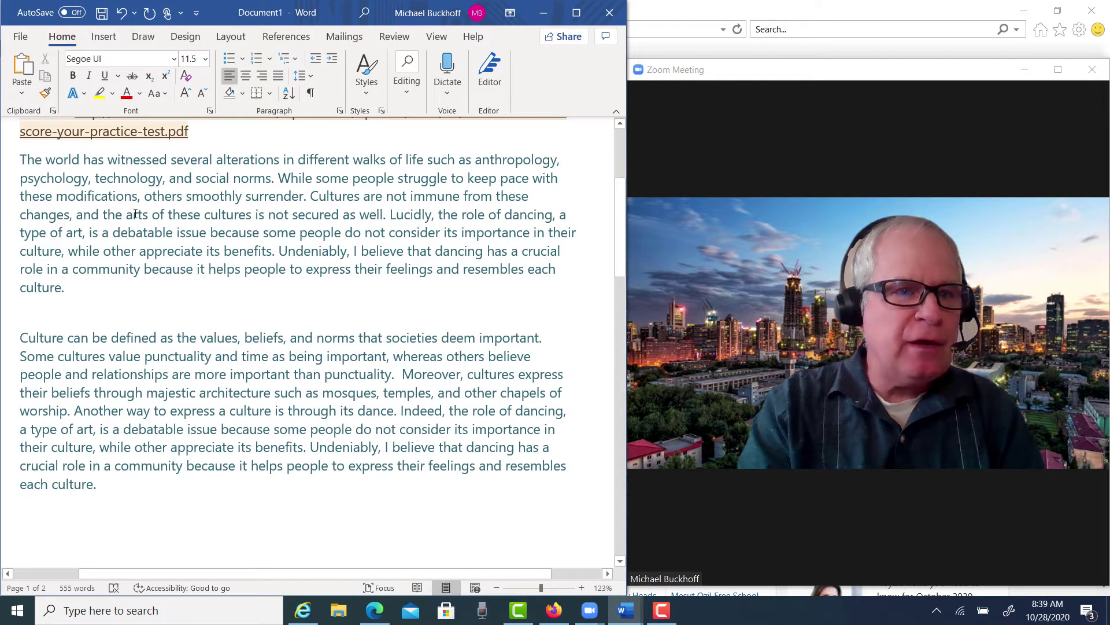
{"action": "left_click_drag", "start_coordinate": [20, 160], "coordinate": [378, 216]}
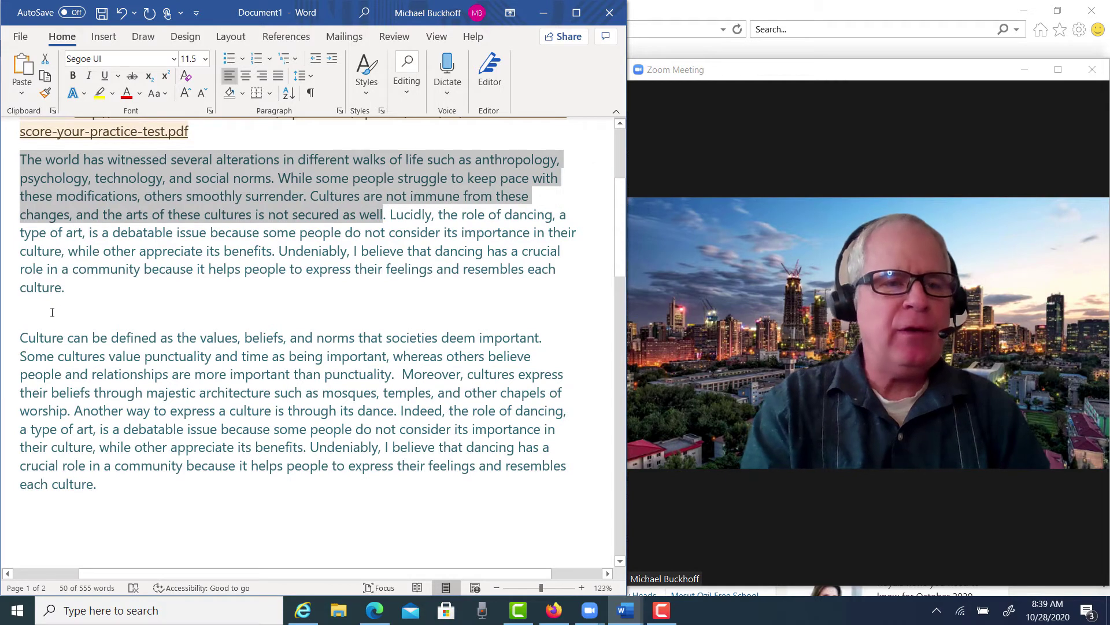
{"action": "left_click", "coordinate": [68, 349]}
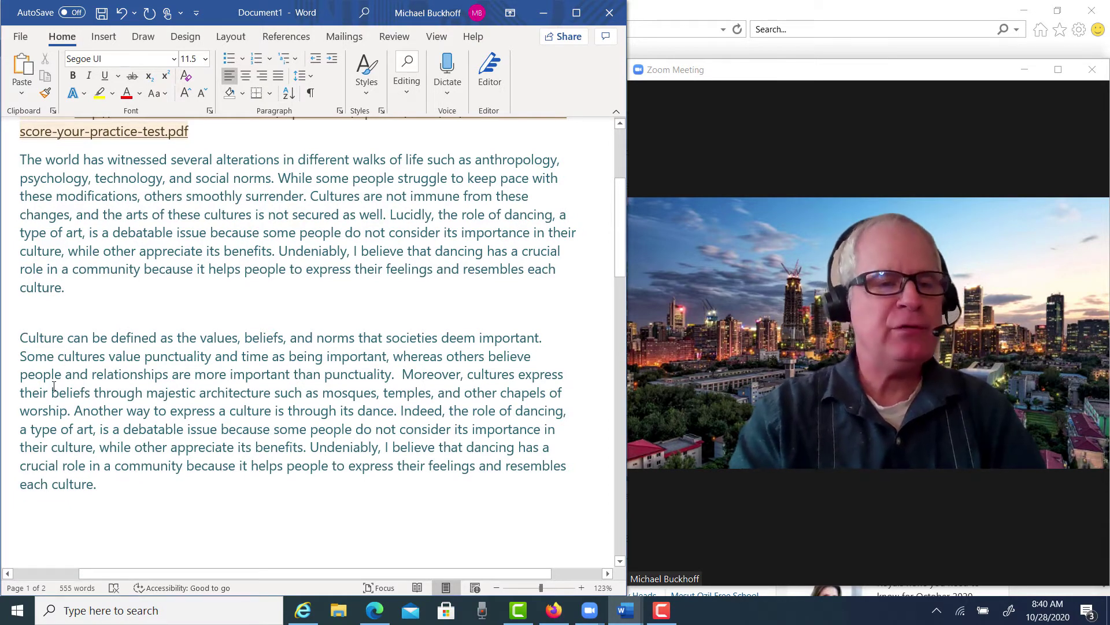
Step: Change "other" to "others", insert "the core values of" after "resembles", and select the old introduction
{"action": "left_click", "coordinate": [168, 447]}
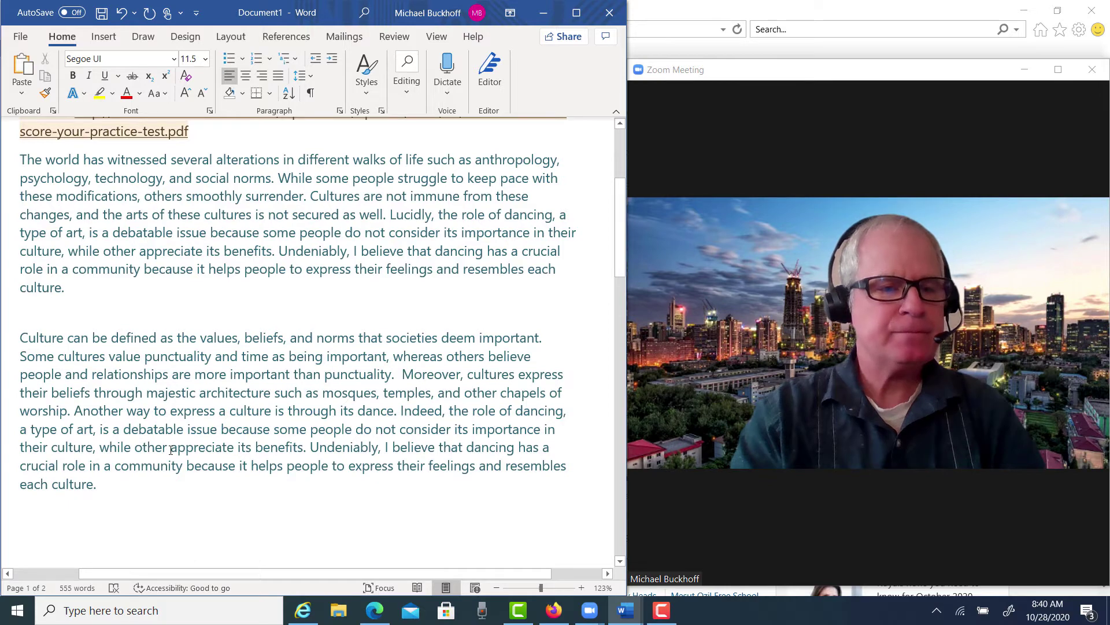
{"action": "type", "text": "s"}
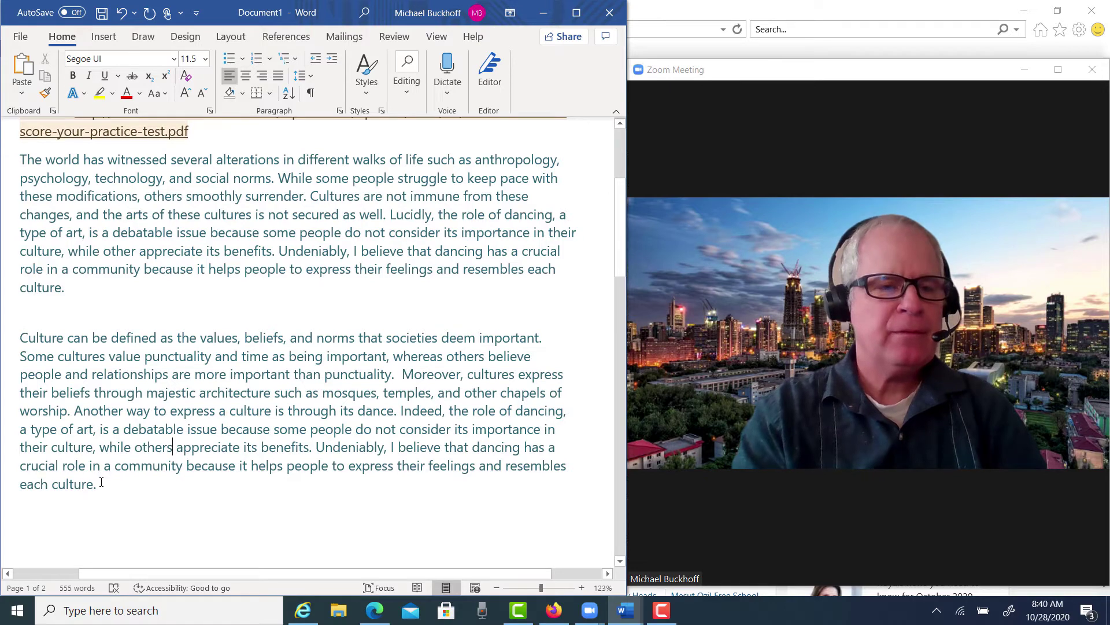
{"action": "left_click", "coordinate": [568, 470]}
{"action": "type", "text": "the core values of"}
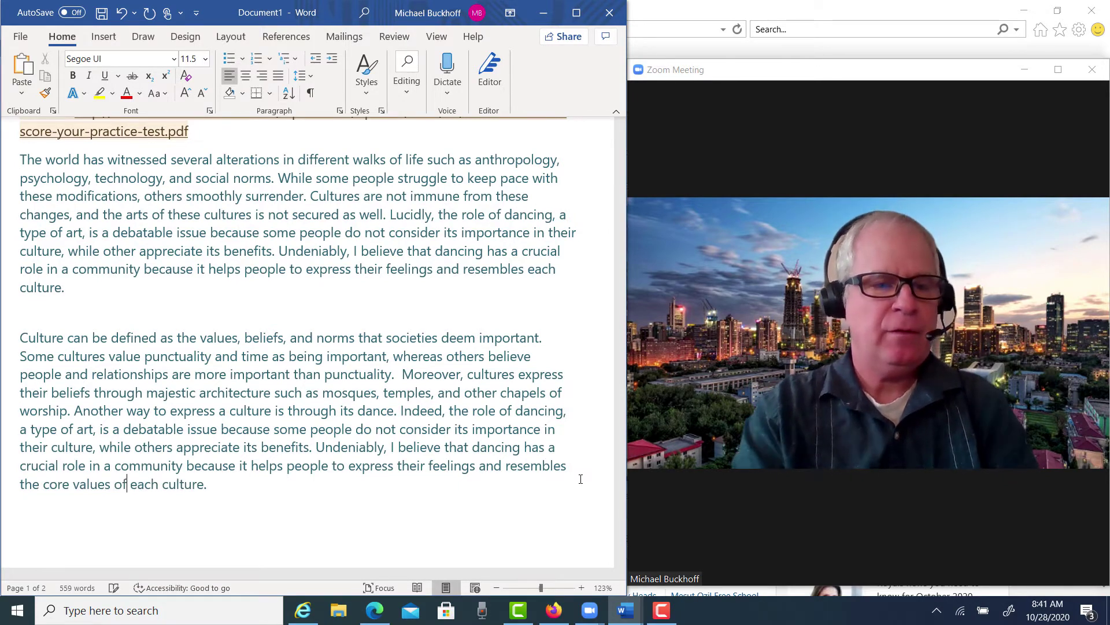
{"action": "left_click", "coordinate": [392, 486]}
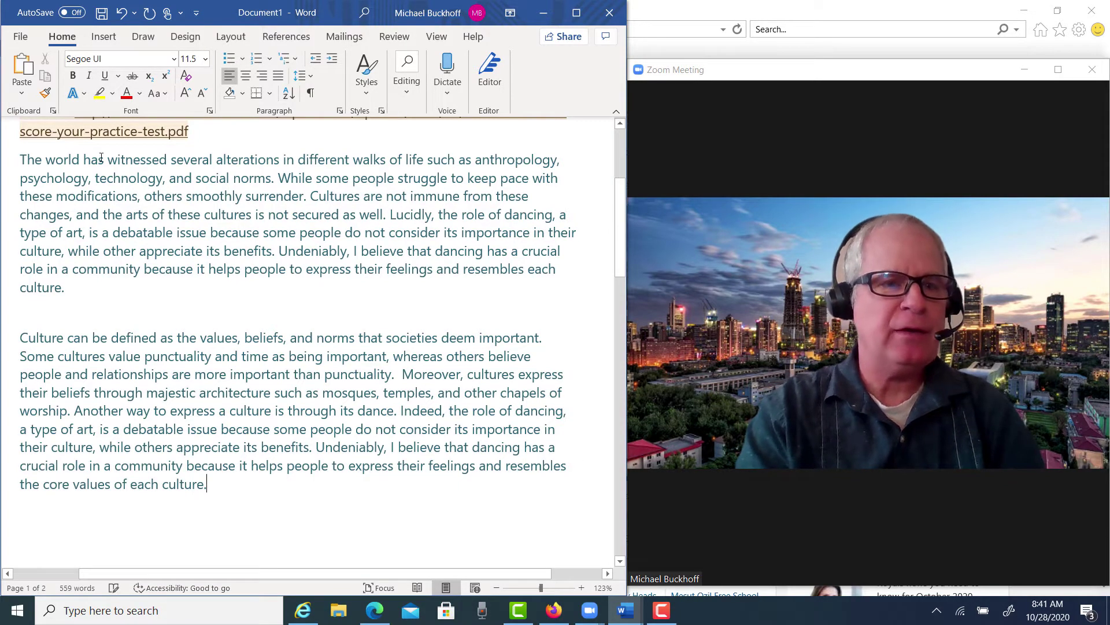
{"action": "left_click_drag", "start_coordinate": [18, 161], "coordinate": [105, 283]}
Step: Delete the selected old introduction and the leftover blank lines before the body paragraphs
{"action": "key", "text": "BackSpace"}
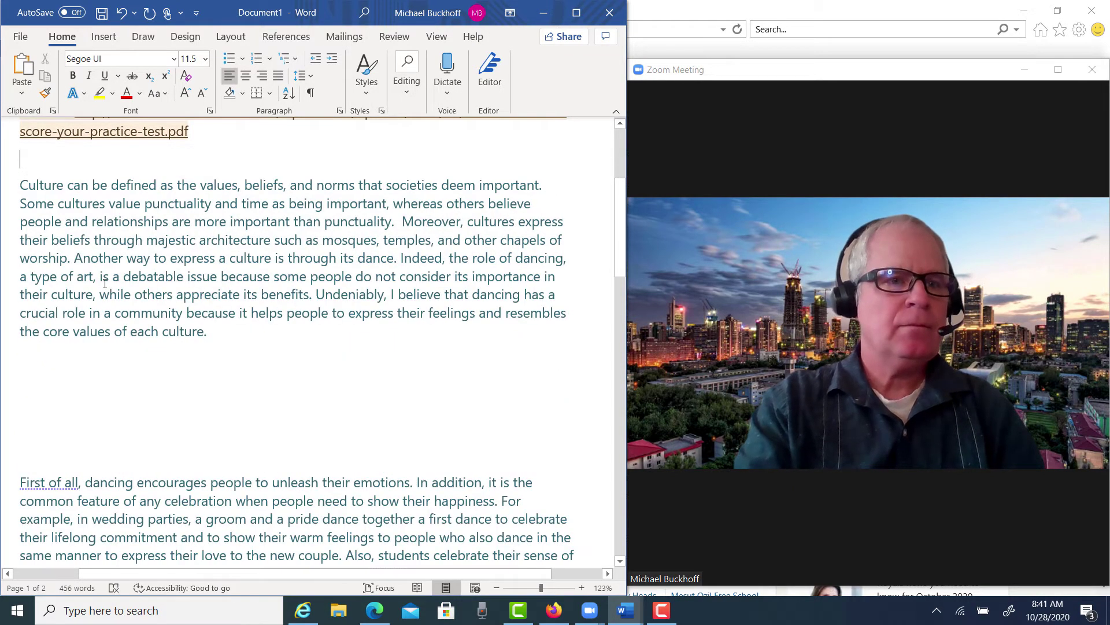
{"action": "key", "text": "BackSpace"}
{"action": "key", "text": "Down"}
{"action": "key", "text": "Down"}
{"action": "key", "text": "Down"}
{"action": "key", "text": "Down"}
{"action": "key", "text": "Down"}
{"action": "key", "text": "Down"}
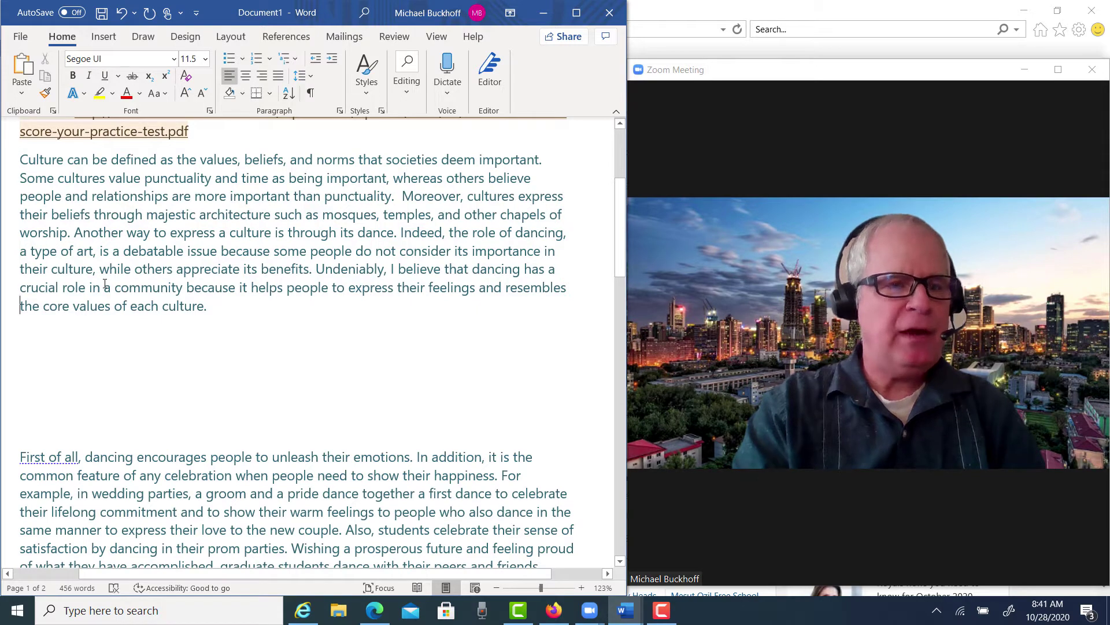
{"action": "key", "text": "BackSpace"}
{"action": "key", "text": "BackSpace"}
{"action": "key", "text": "BackSpace"}
{"action": "key", "text": "BackSpace"}
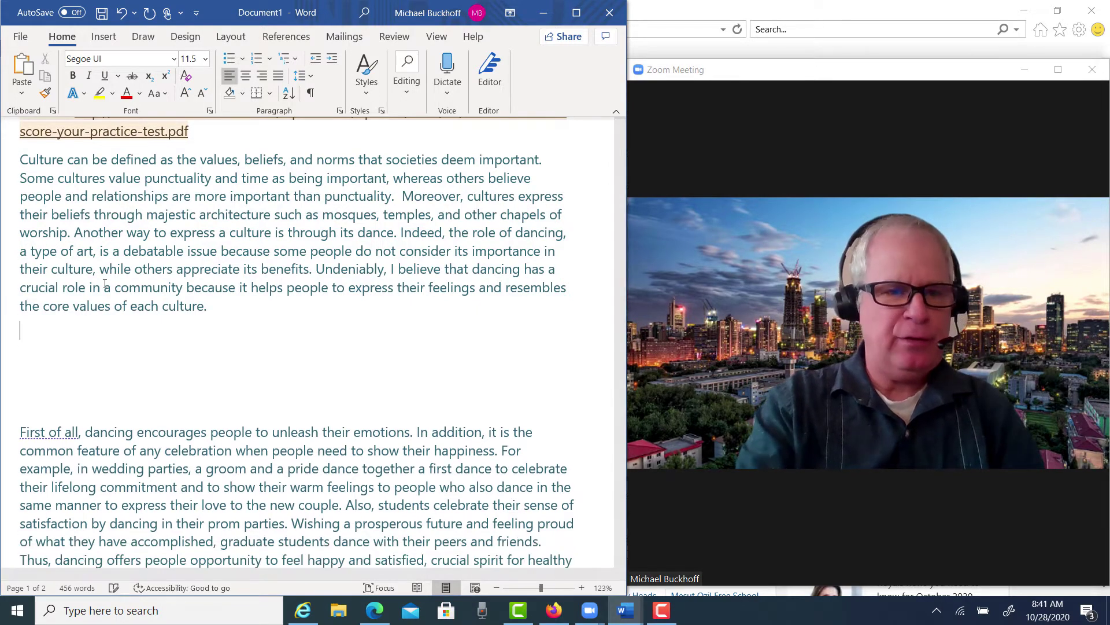
{"action": "key", "text": "Delete"}
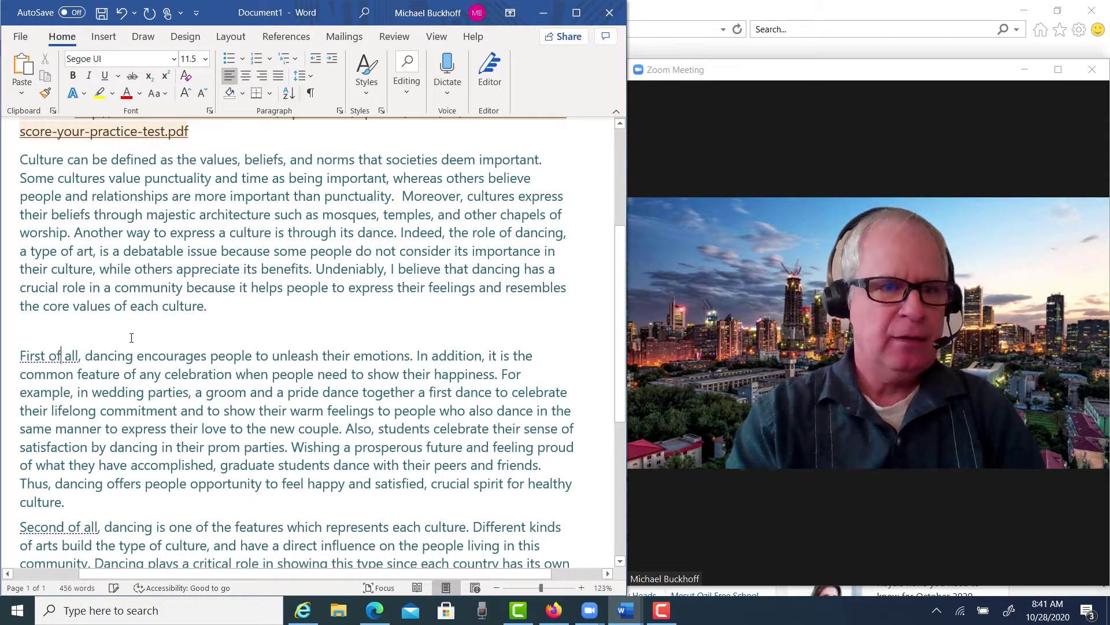
{"action": "scroll", "coordinate": [204, 340], "scroll_direction": "up", "scroll_amount": 2}
{"action": "scroll", "coordinate": [203, 341], "scroll_direction": "up", "scroll_amount": 3}
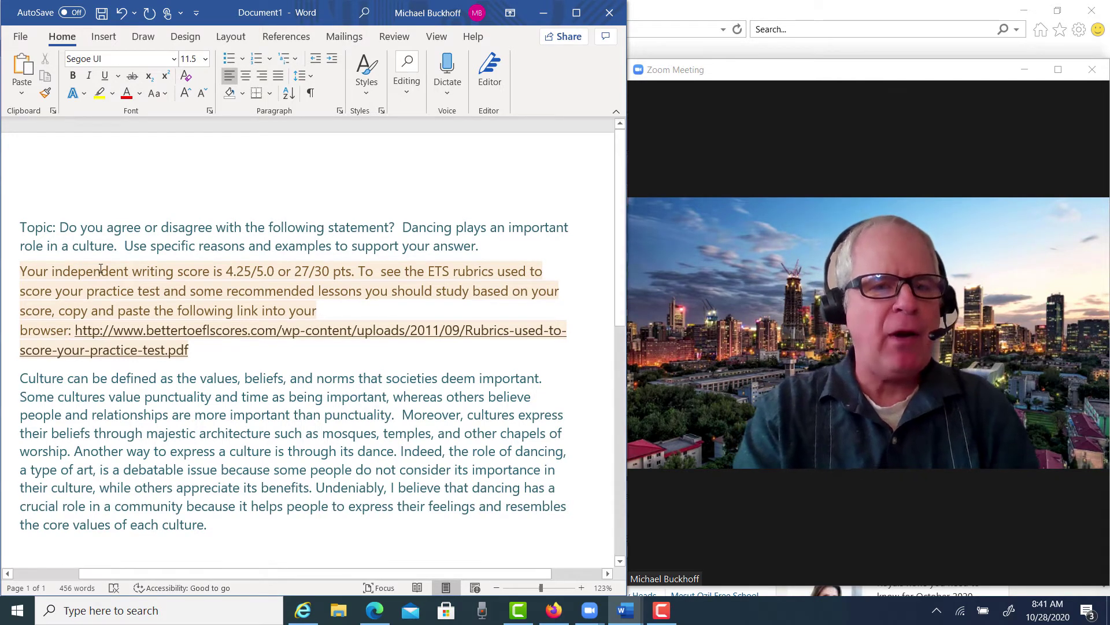
{"action": "left_click_drag", "start_coordinate": [23, 376], "coordinate": [218, 452]}
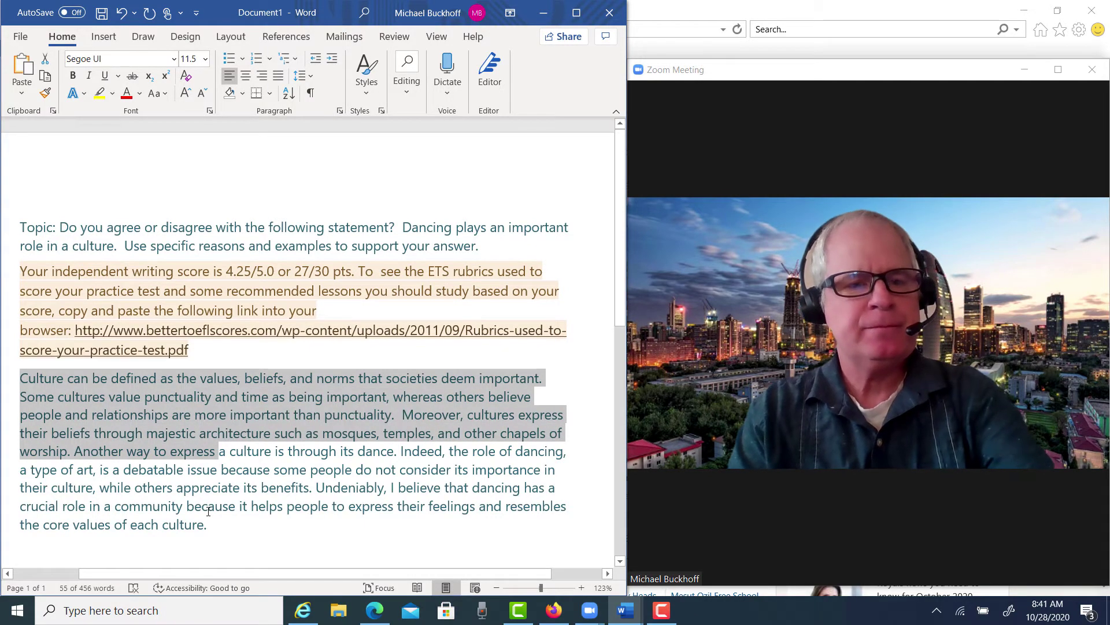
{"action": "scroll", "coordinate": [208, 511], "scroll_direction": "down", "scroll_amount": 7}
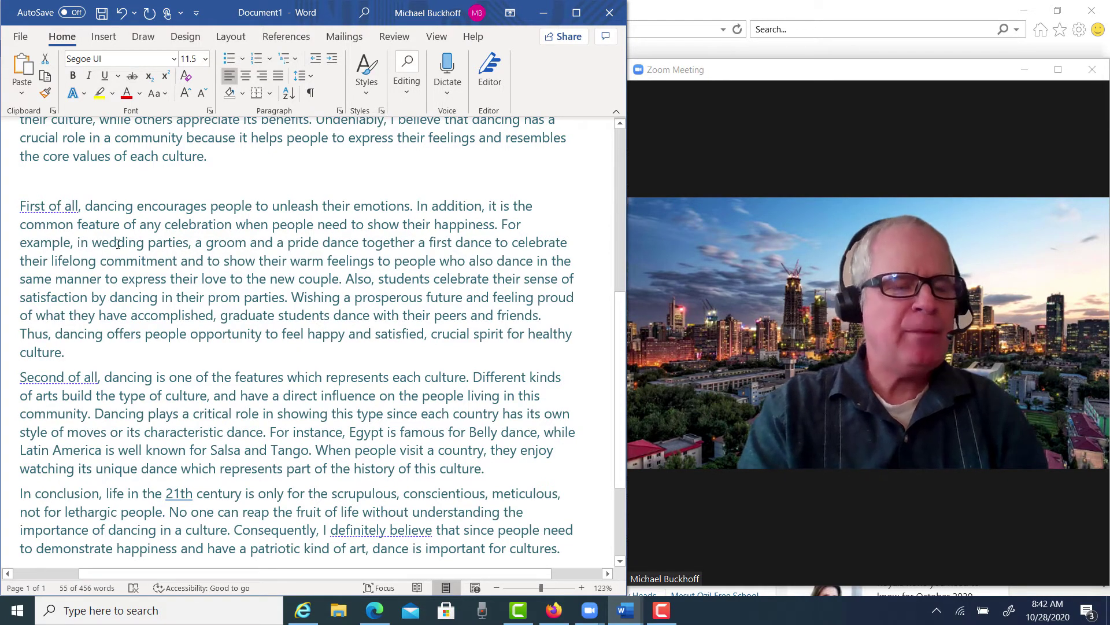
Step: Correct "pride" to "bride" in the wedding example sentence
{"action": "left_click", "coordinate": [297, 243]}
{"action": "key", "text": "BackSpace"}
{"action": "type", "text": "b"}
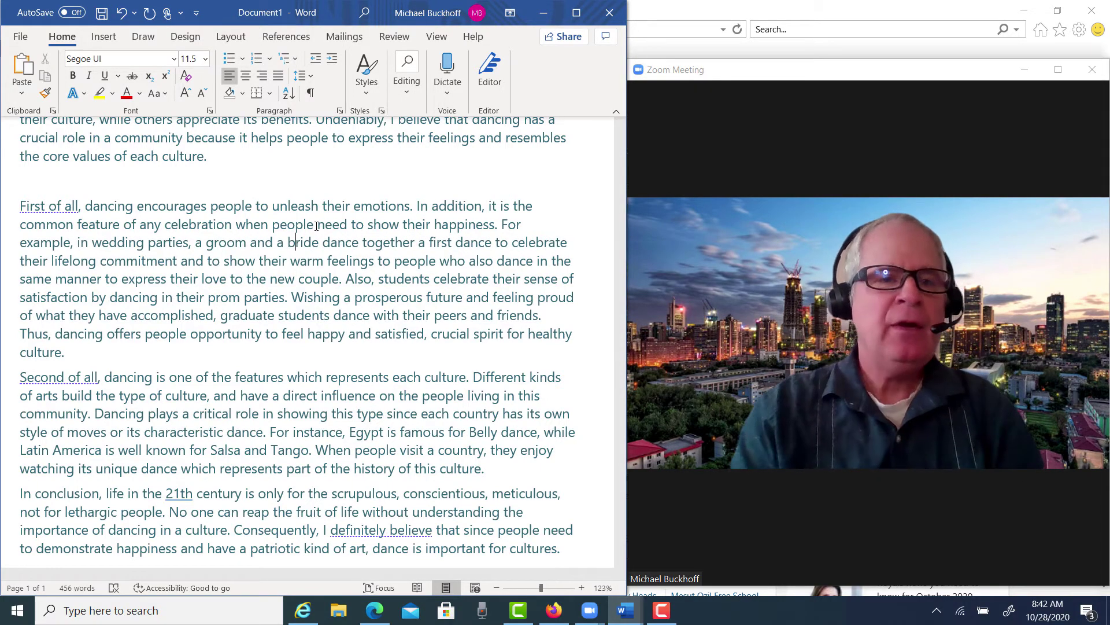